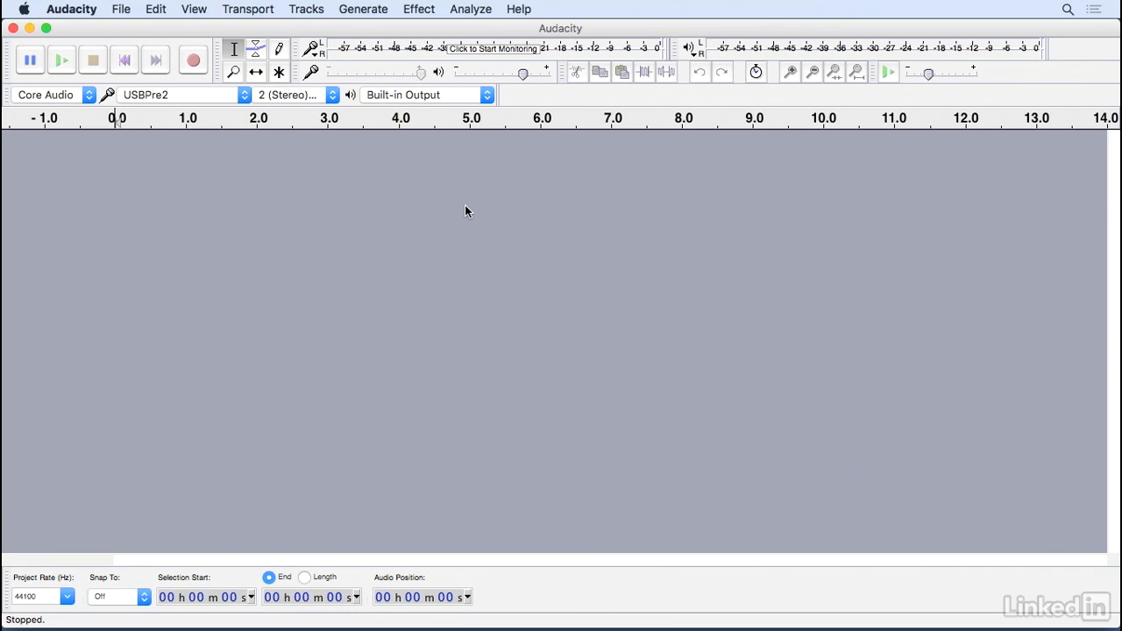
Close the open project window and create a new empty project.
{"action": "left_click", "coordinate": [13, 29]}
{"action": "left_click", "coordinate": [120, 7]}
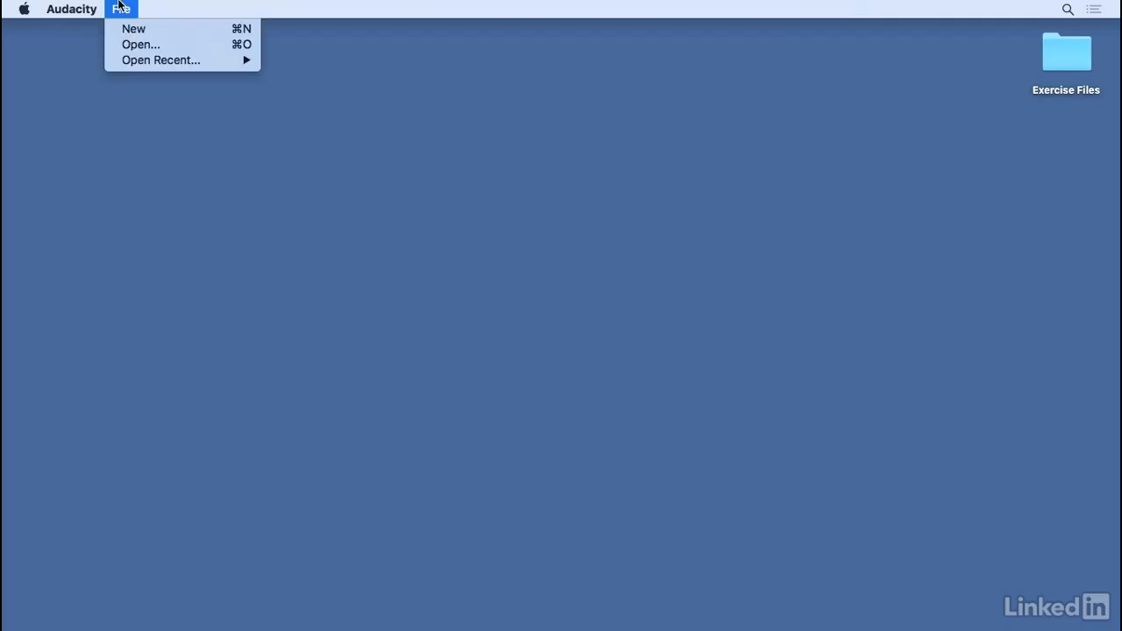
{"action": "left_click", "coordinate": [129, 28]}
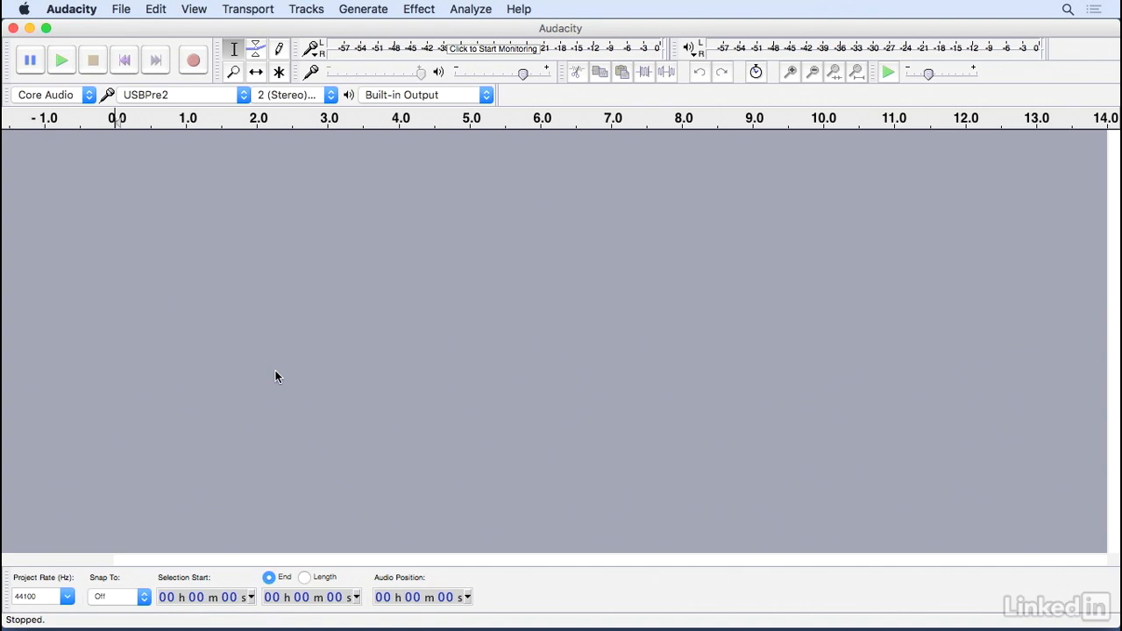
In the Quality preferences, set the default sample rate to 44100 Hz and the default sample format to 32-bit float.
{"action": "left_click", "coordinate": [86, 9]}
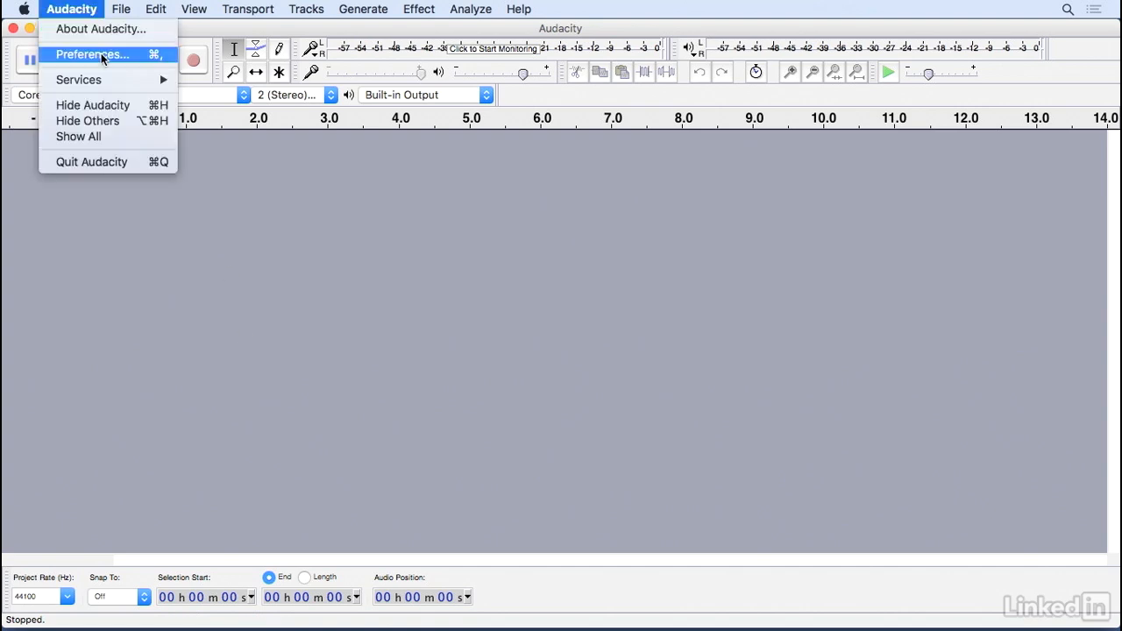
{"action": "left_click", "coordinate": [101, 54]}
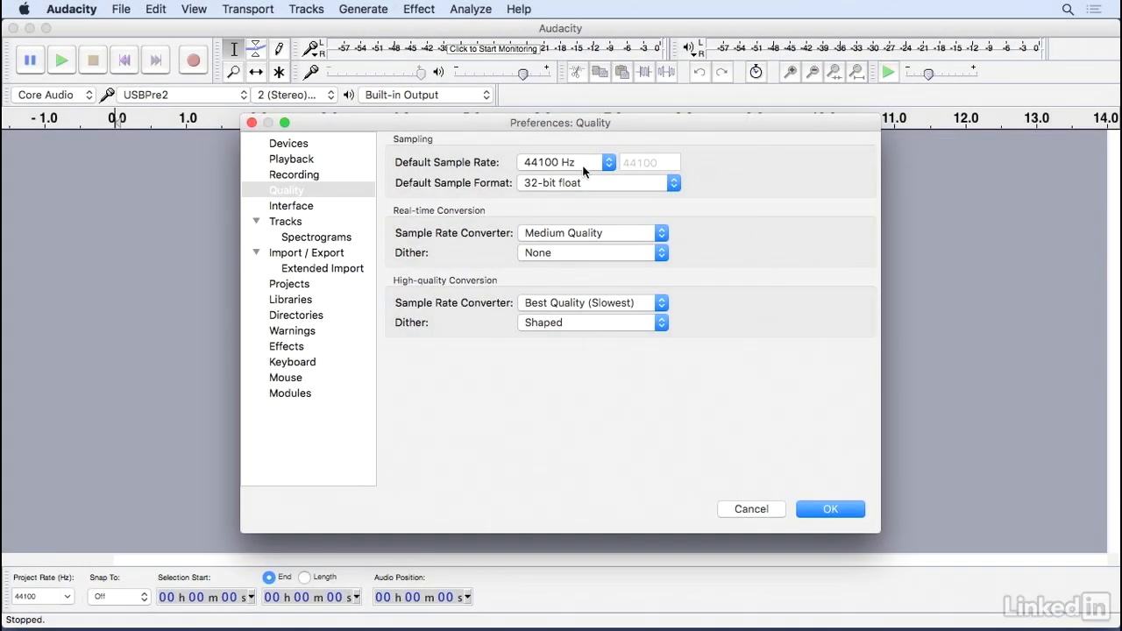
{"action": "left_click", "coordinate": [586, 164]}
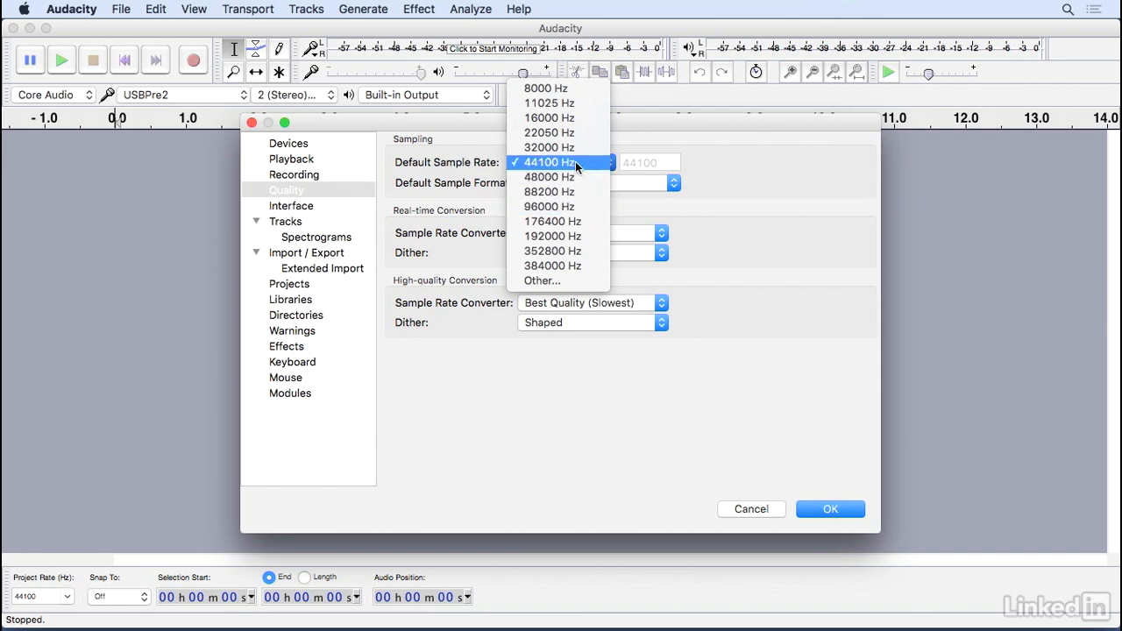
{"action": "left_click", "coordinate": [575, 161]}
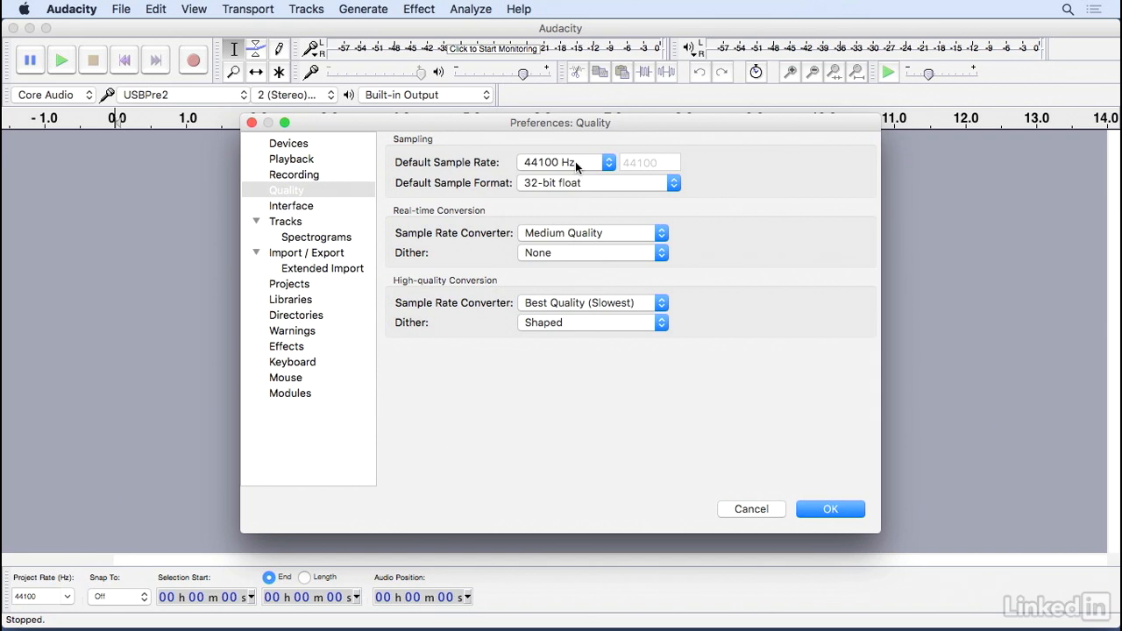
{"action": "left_click", "coordinate": [593, 186]}
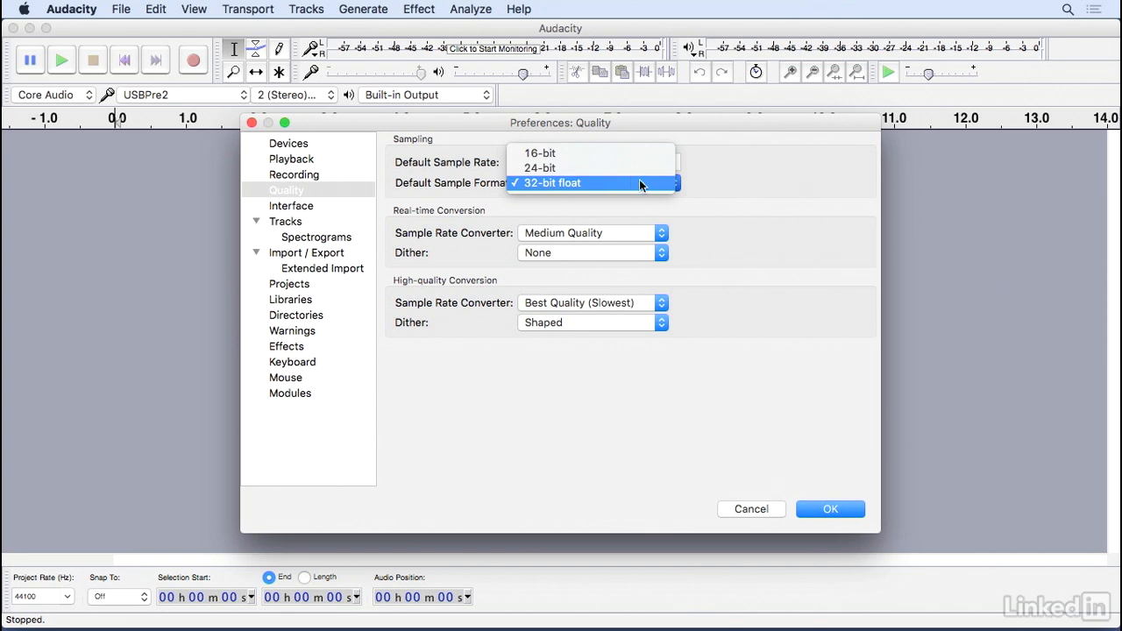
{"action": "left_click", "coordinate": [639, 181]}
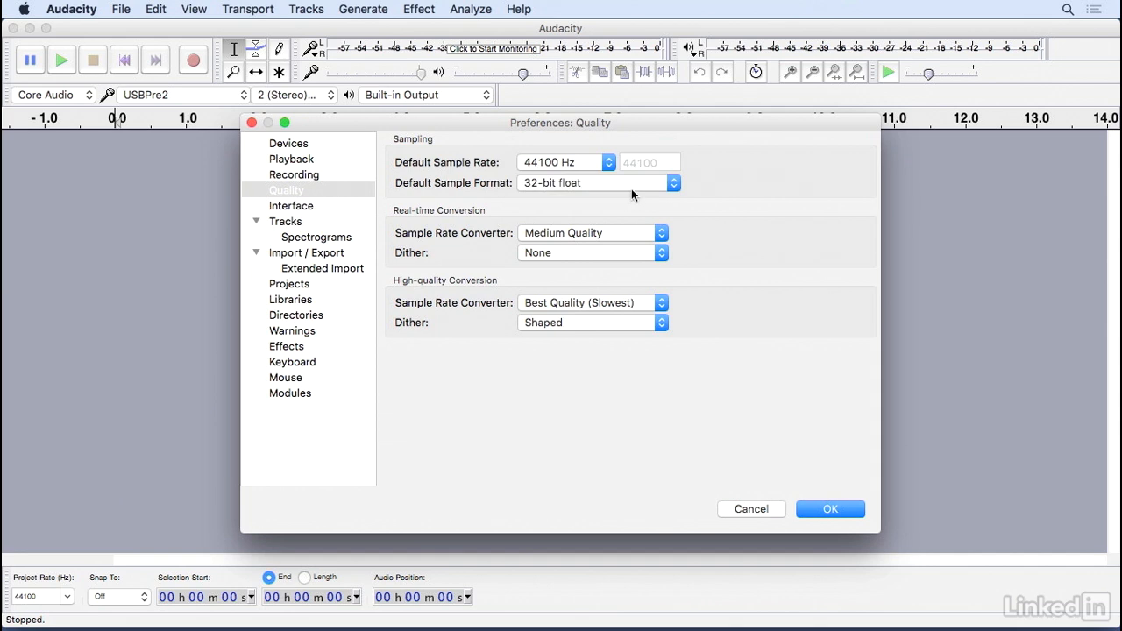
{"action": "left_click", "coordinate": [631, 187]}
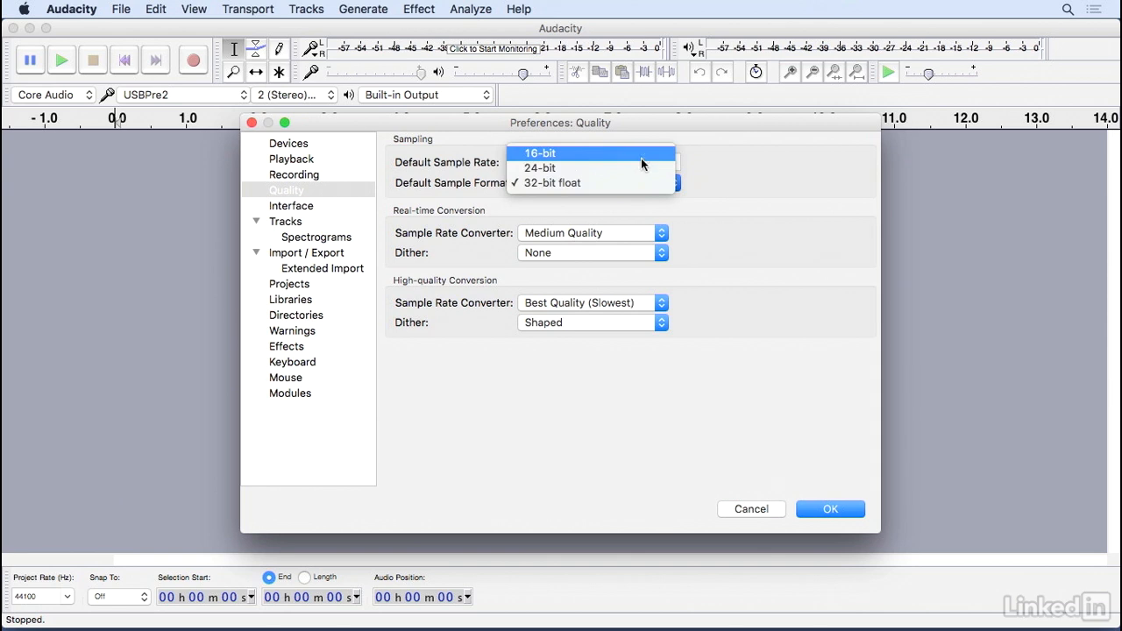
{"action": "left_click", "coordinate": [636, 186]}
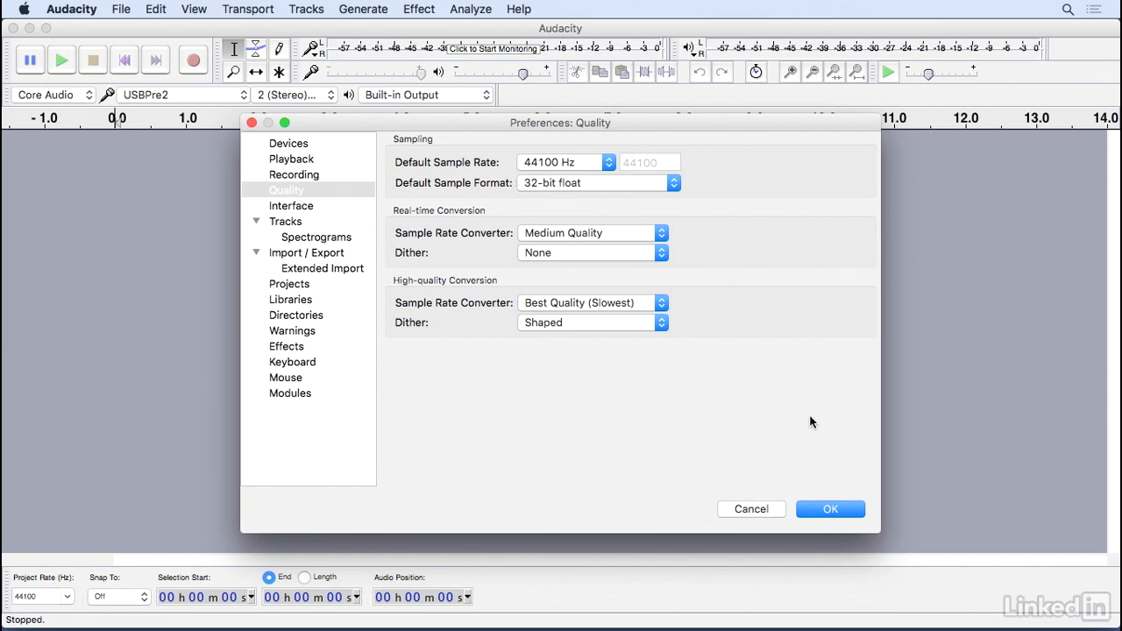
{"action": "left_click", "coordinate": [824, 508]}
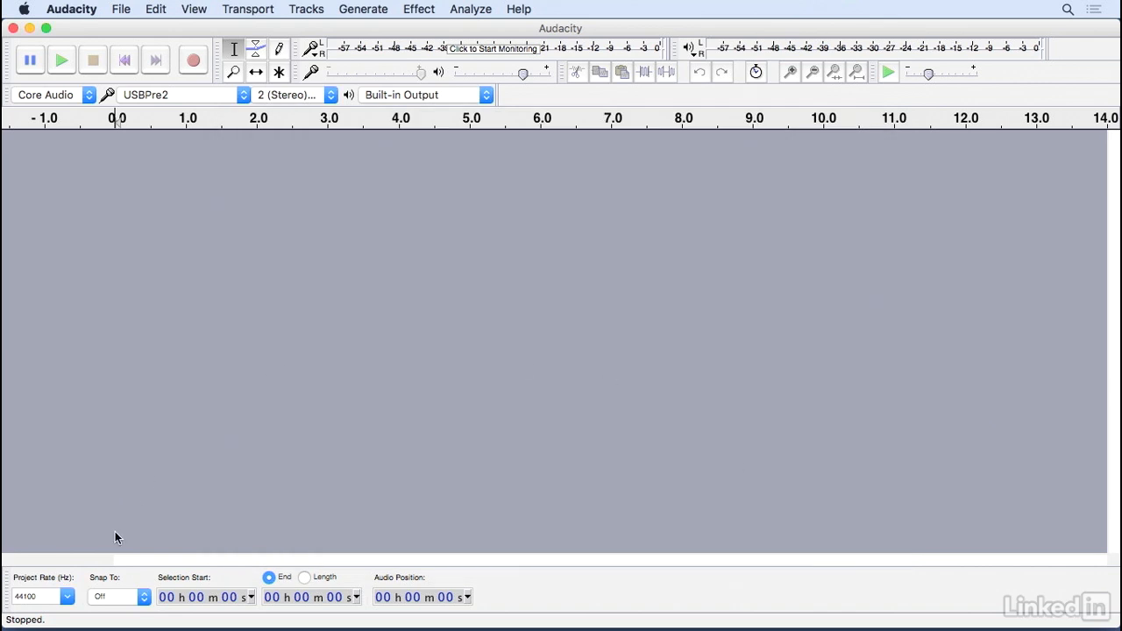
Switch the project rate to 48000 Hz and back to 44100 Hz.
{"action": "left_click", "coordinate": [68, 597]}
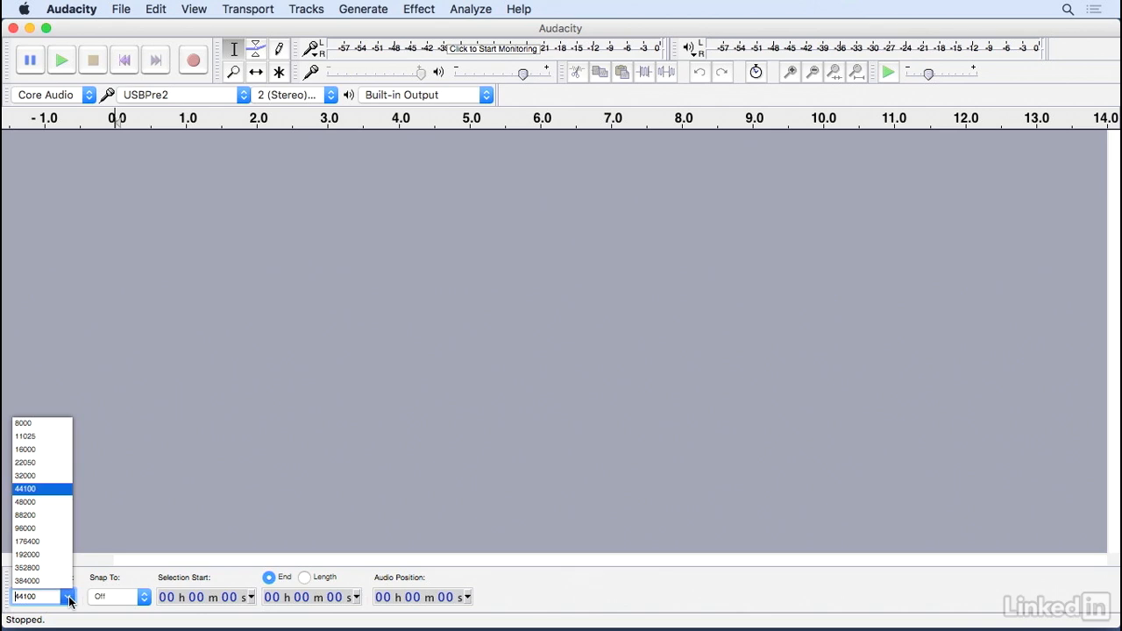
{"action": "left_click", "coordinate": [40, 502]}
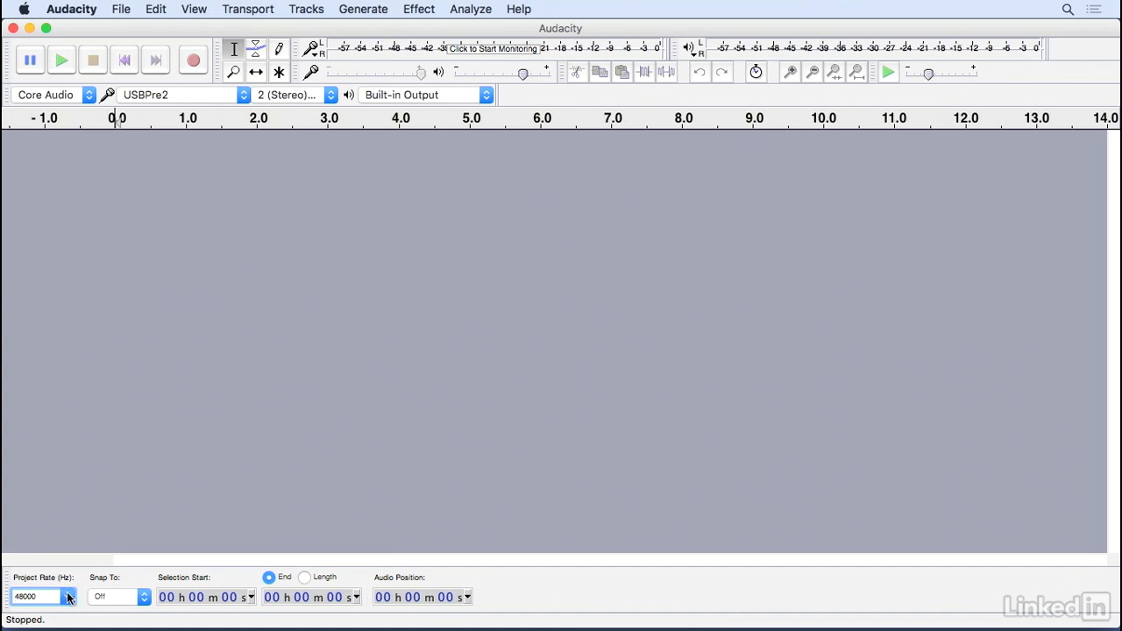
{"action": "left_click", "coordinate": [67, 596]}
{"action": "left_click", "coordinate": [32, 492]}
{"action": "left_click", "coordinate": [119, 9]}
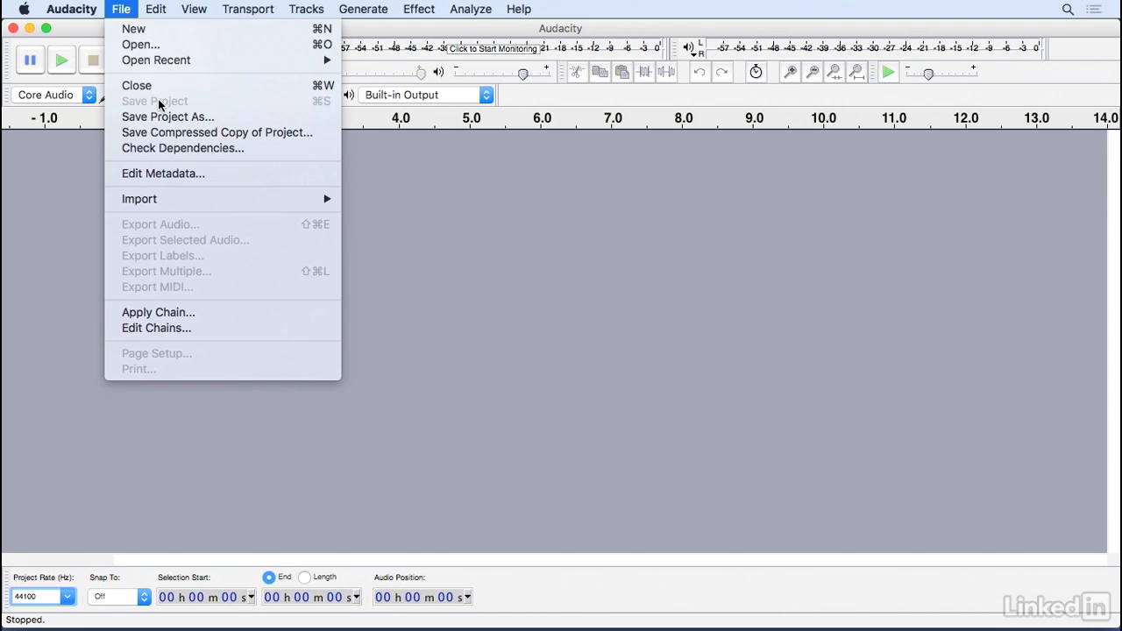
{"action": "left_click", "coordinate": [550, 144]}
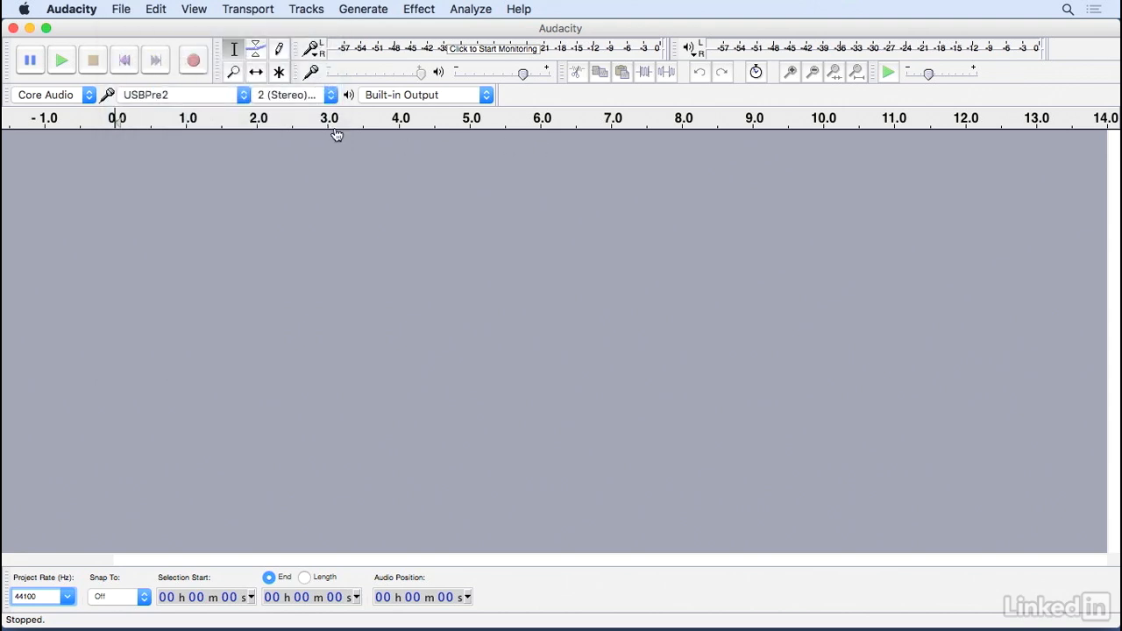
Record a short stereo audio clip of about 3 seconds.
{"action": "left_click", "coordinate": [193, 62]}
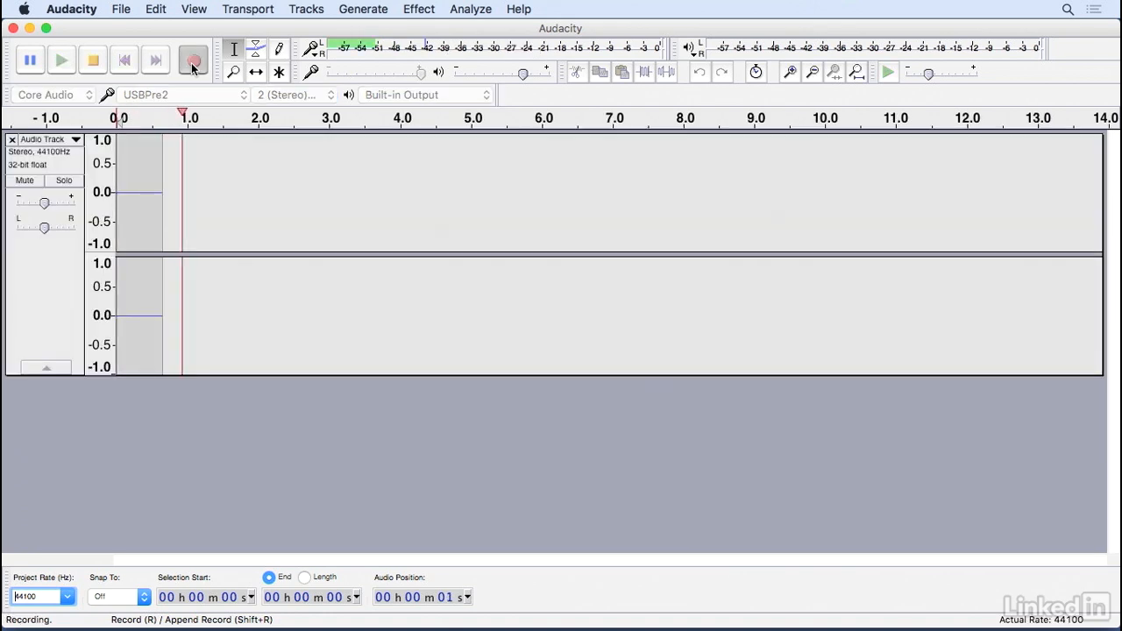
{"action": "left_click", "coordinate": [93, 62]}
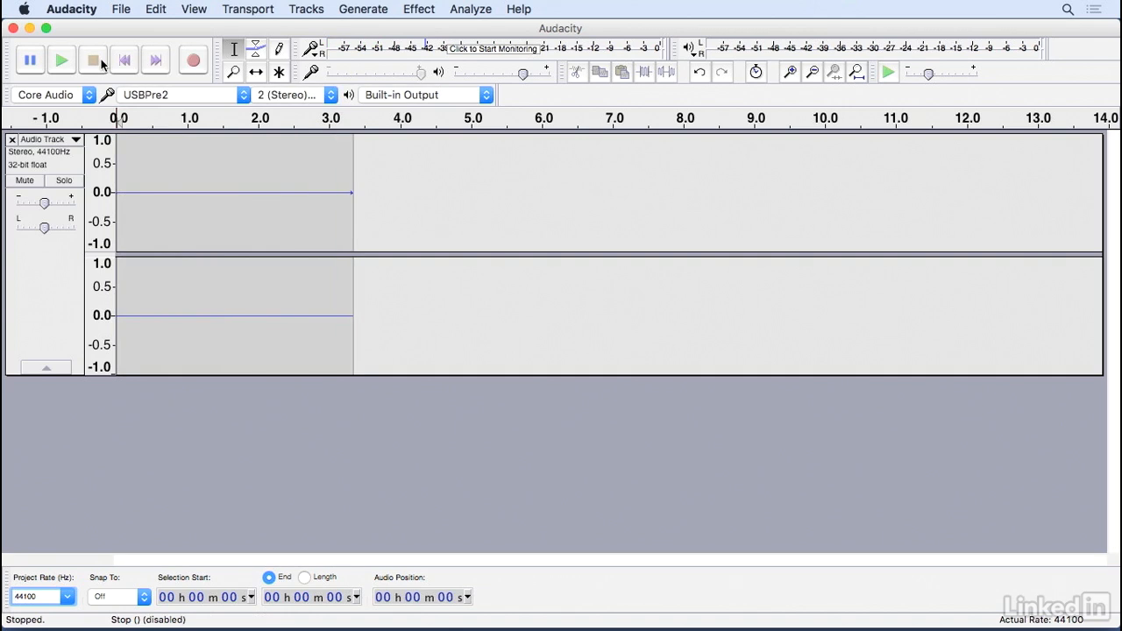
Start saving the project and accept the save warning with the option to not show it again.
{"action": "left_click", "coordinate": [121, 8]}
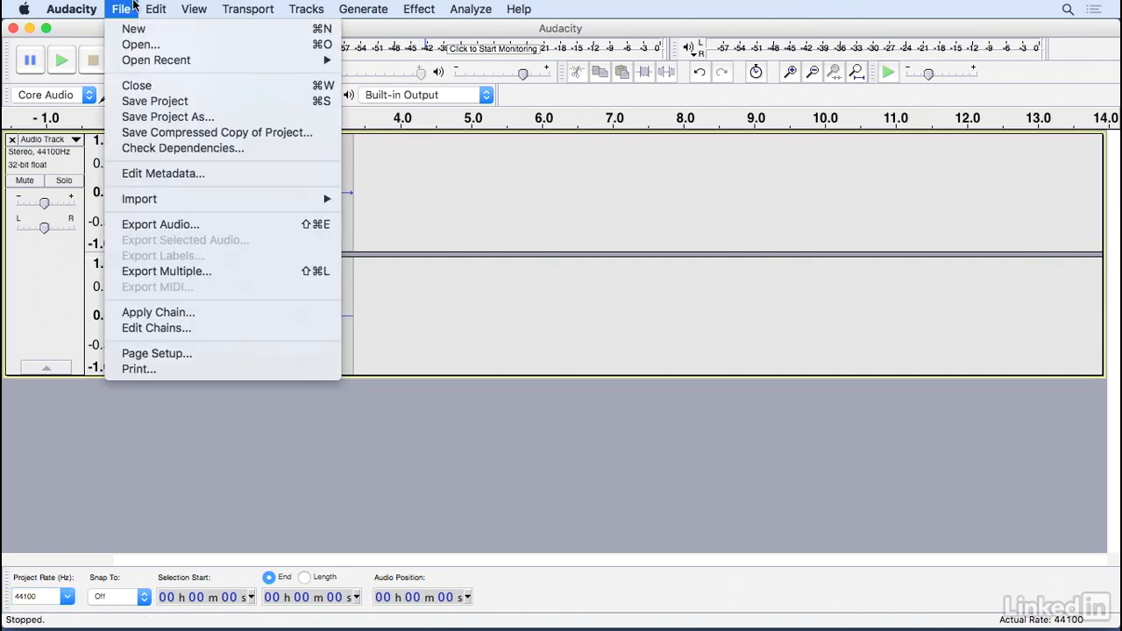
{"action": "left_click", "coordinate": [165, 101]}
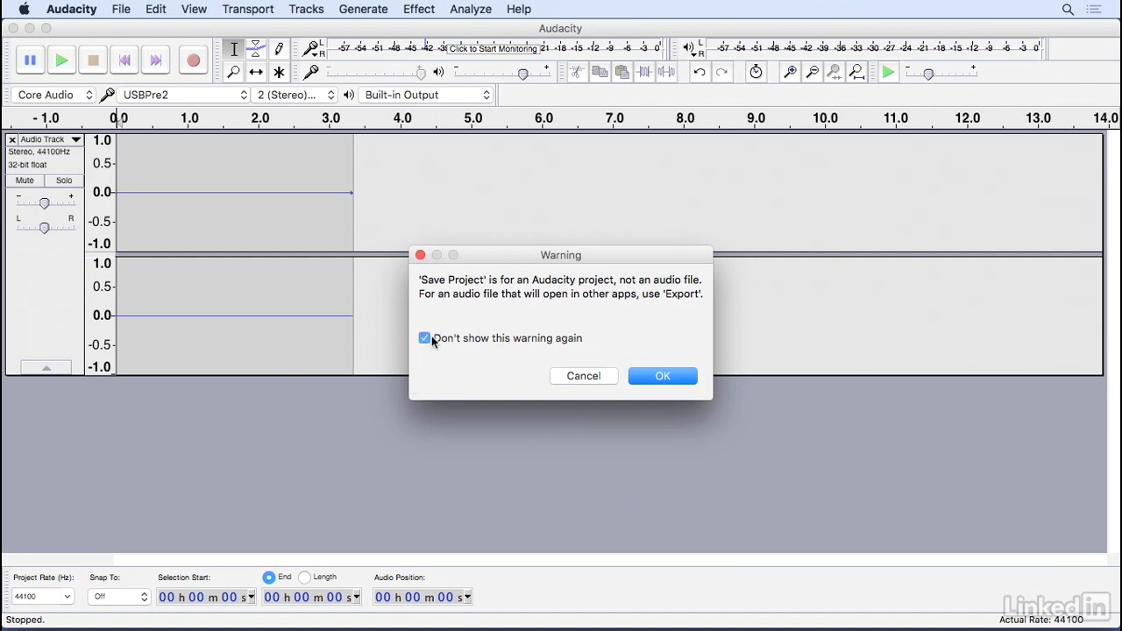
{"action": "left_click", "coordinate": [656, 378]}
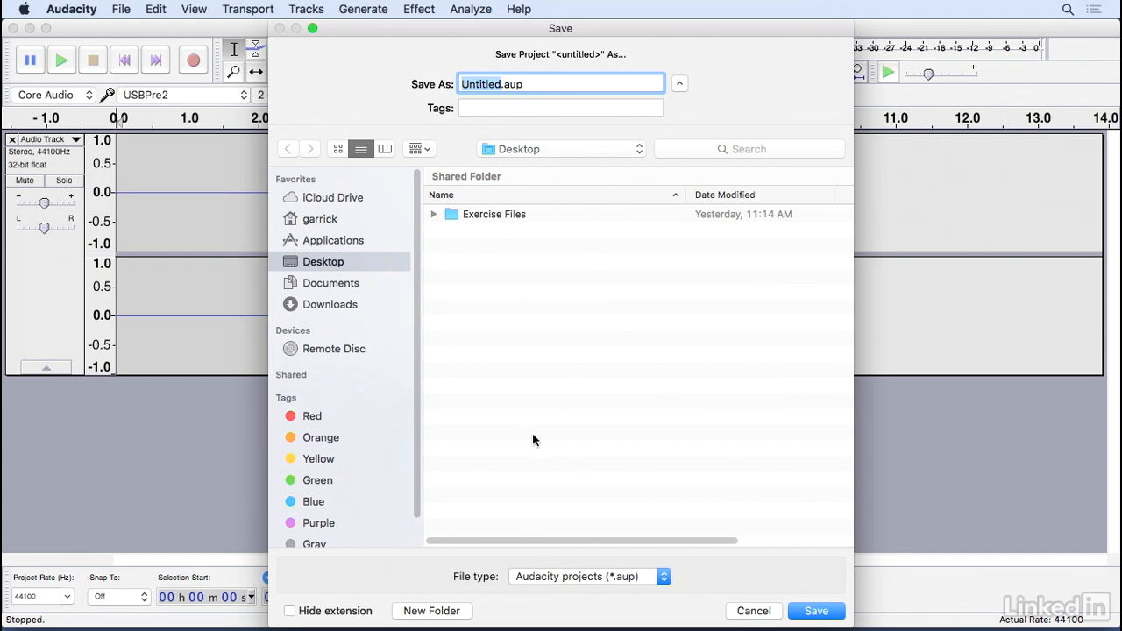
Create a folder named My First Recording on the Desktop and save the project in it as My First Project.aup.
{"action": "left_click", "coordinate": [419, 612]}
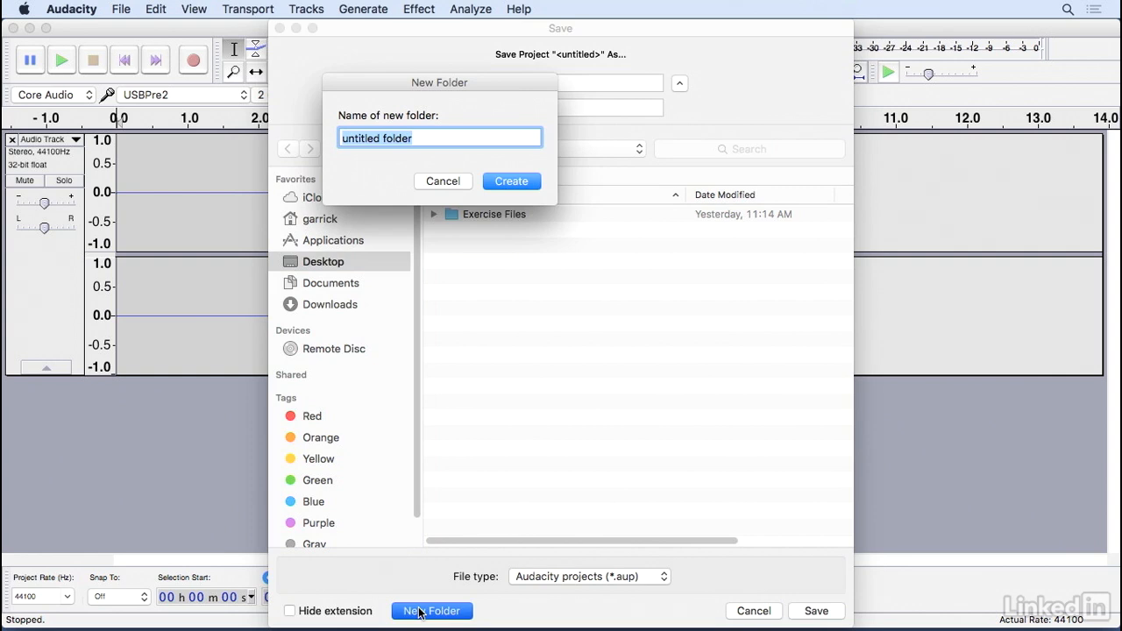
{"action": "type", "text": "My First Recording"}
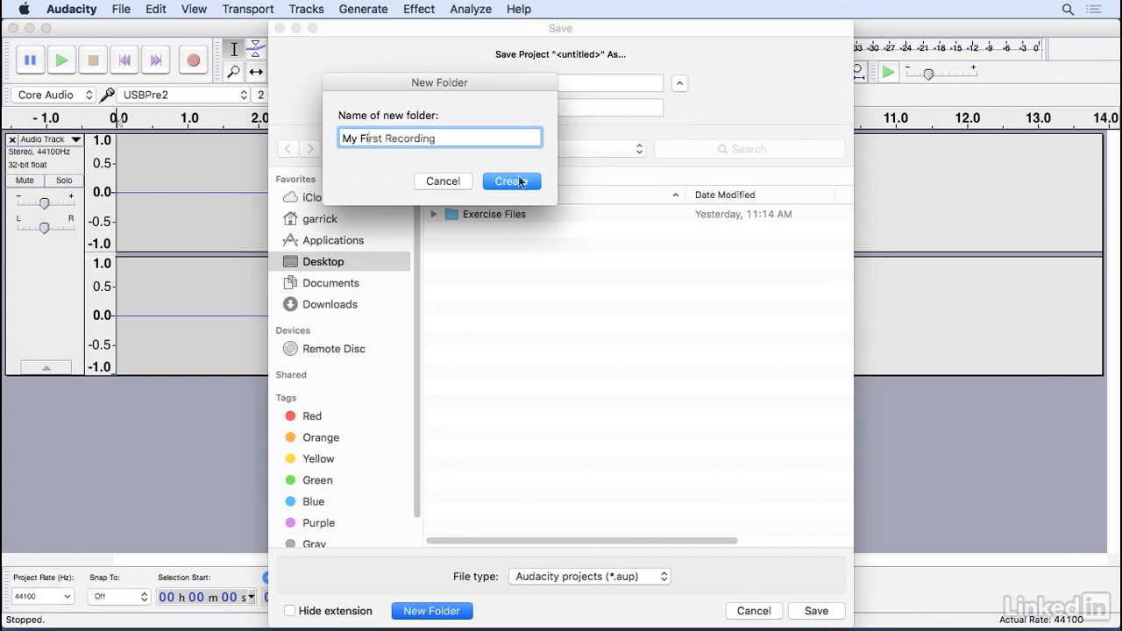
{"action": "left_click", "coordinate": [513, 182]}
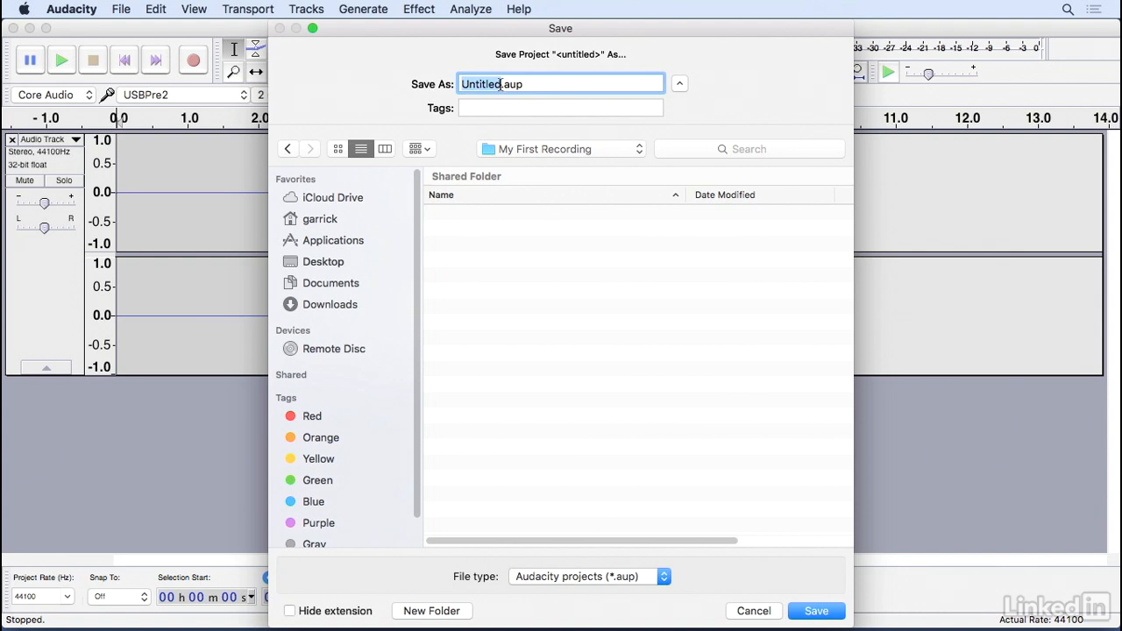
{"action": "type", "text": "My First Project"}
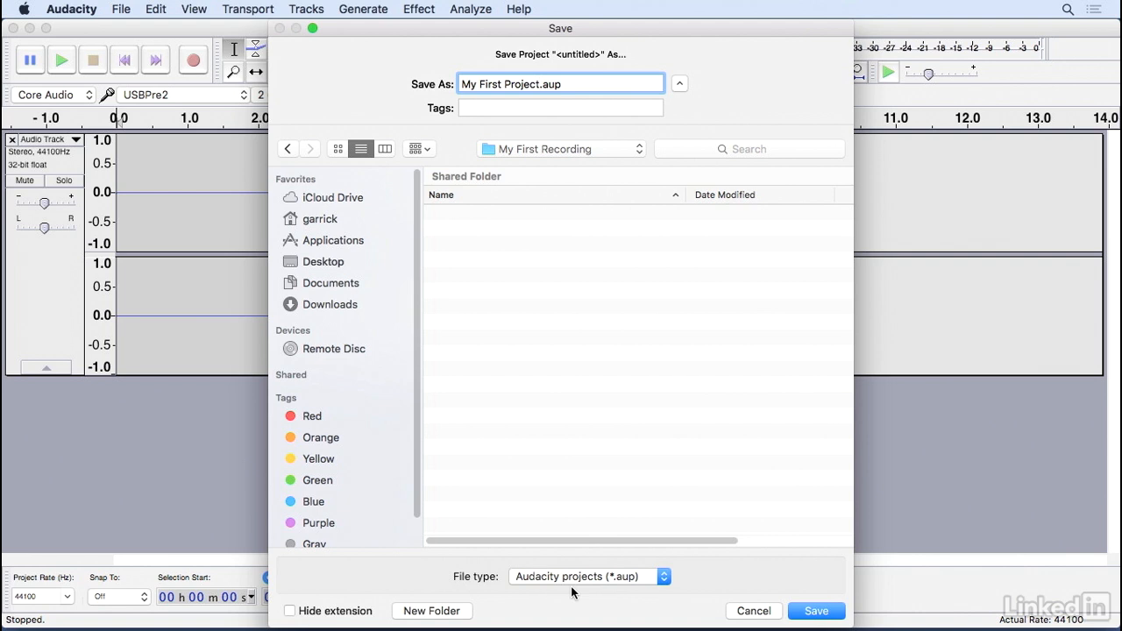
{"action": "left_click", "coordinate": [816, 611]}
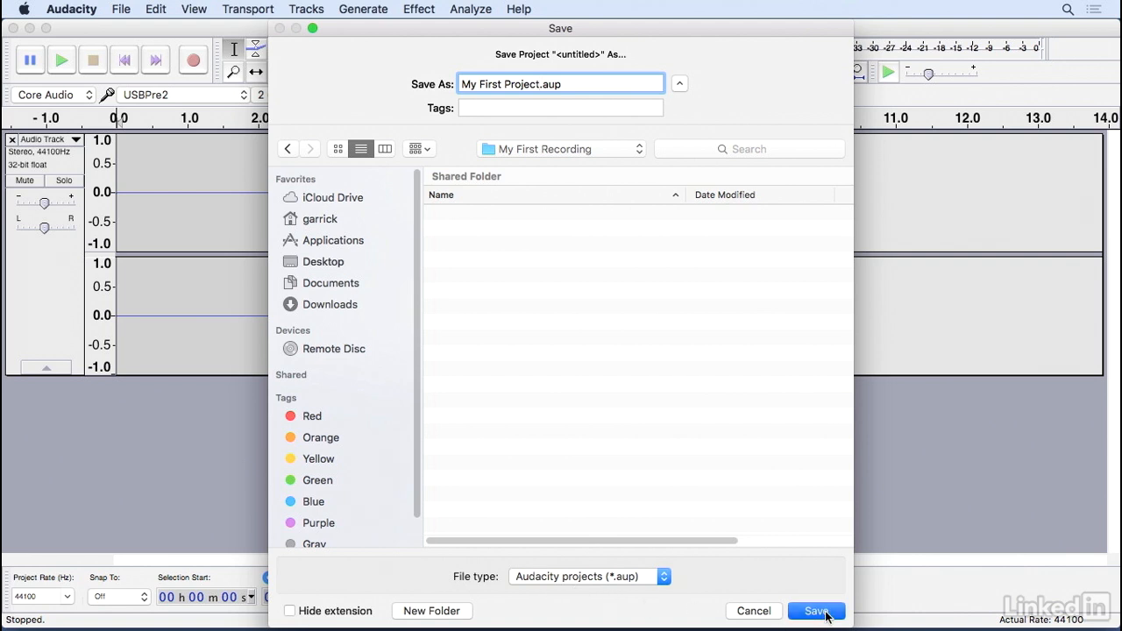
Hide Audacity and examine the My First Project_data folder and My First Project.aup inside the My First Recording folder in Finder.
{"action": "left_click", "coordinate": [71, 9]}
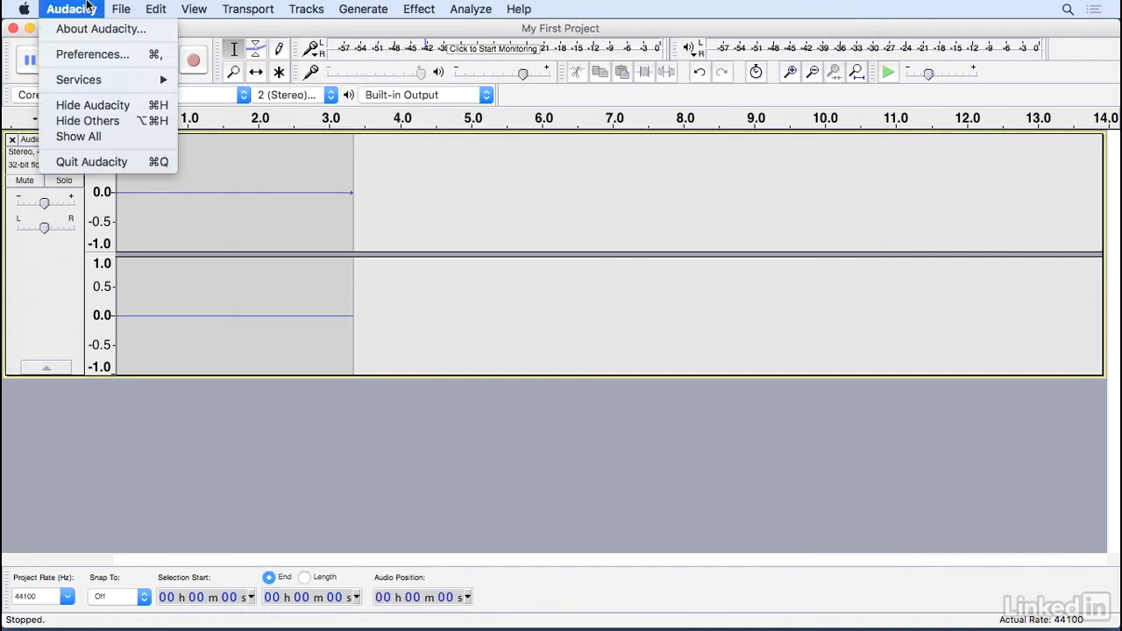
{"action": "left_click", "coordinate": [99, 102]}
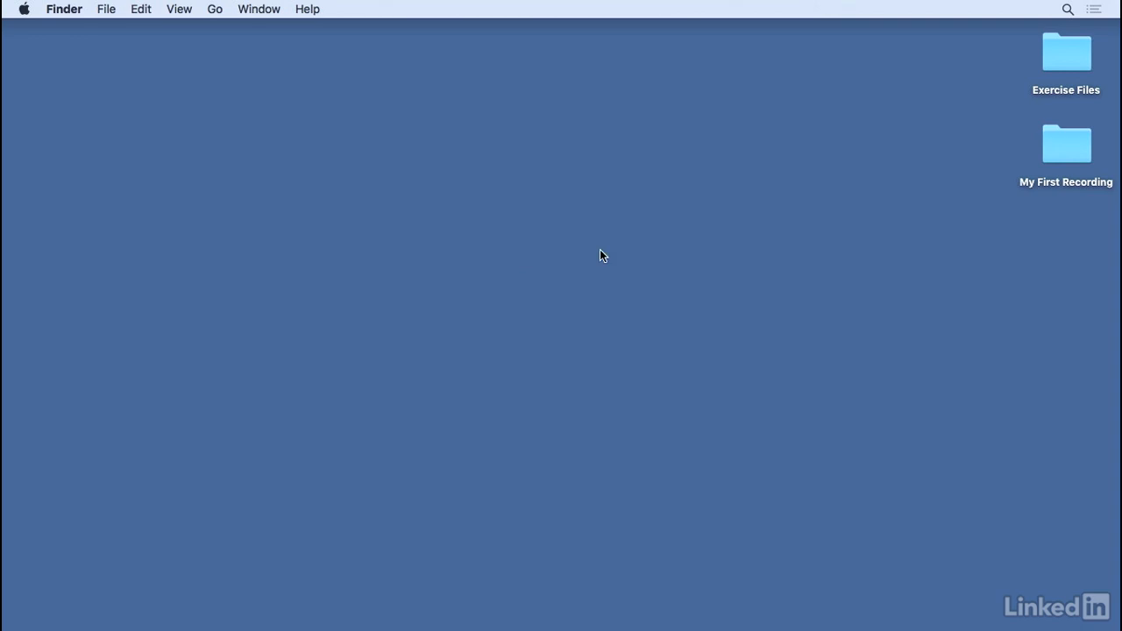
{"action": "double_click", "coordinate": [1064, 143]}
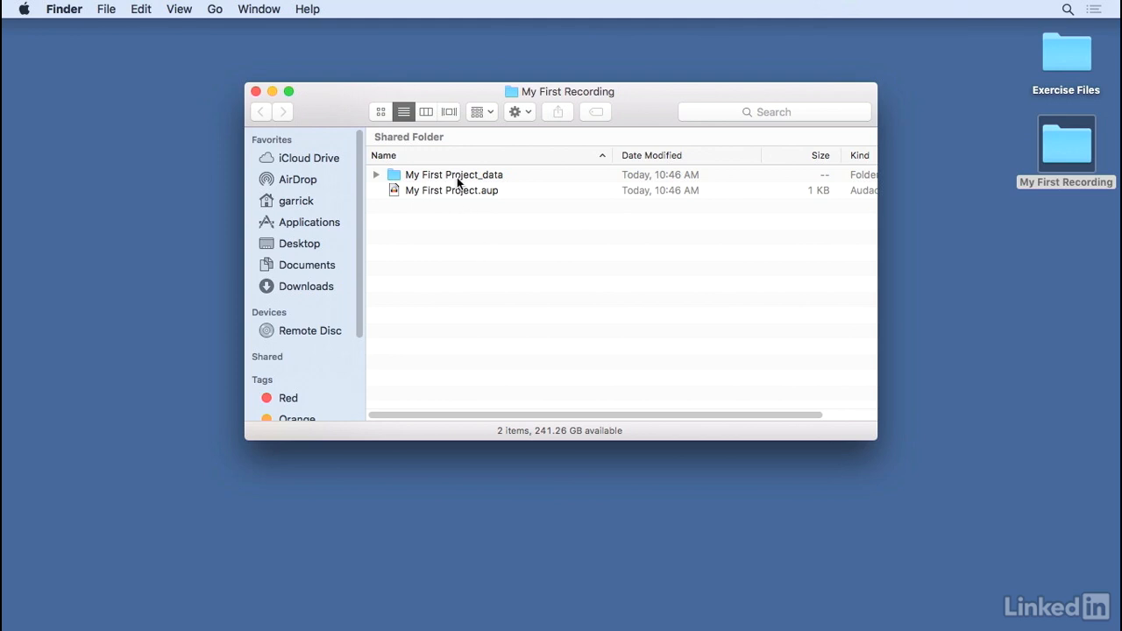
{"action": "left_click", "coordinate": [429, 175]}
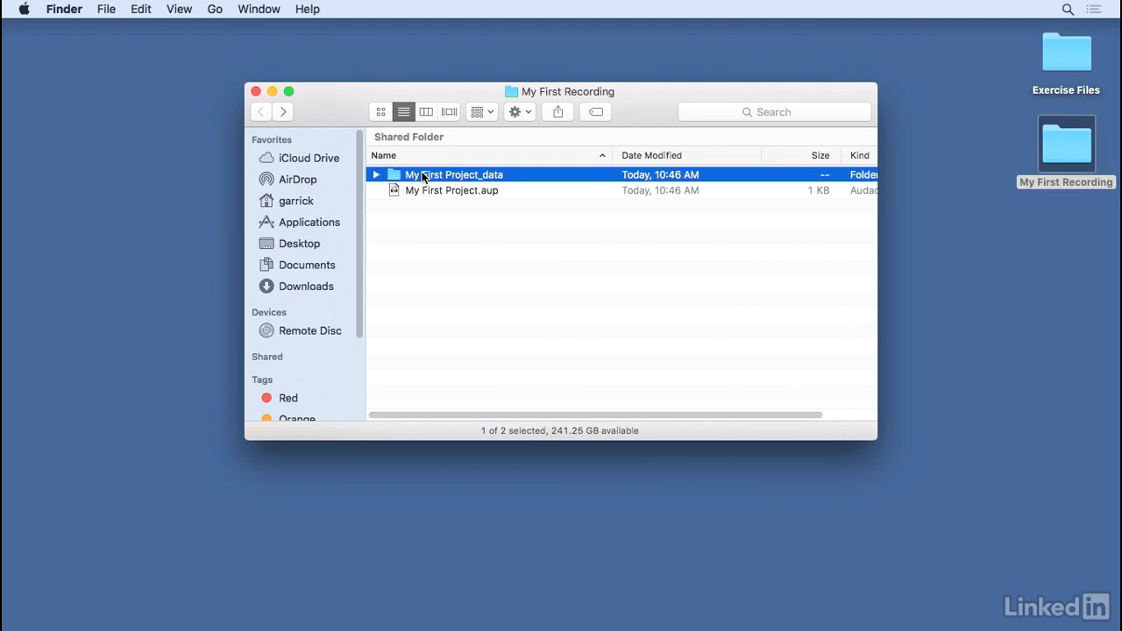
{"action": "left_click", "coordinate": [444, 231]}
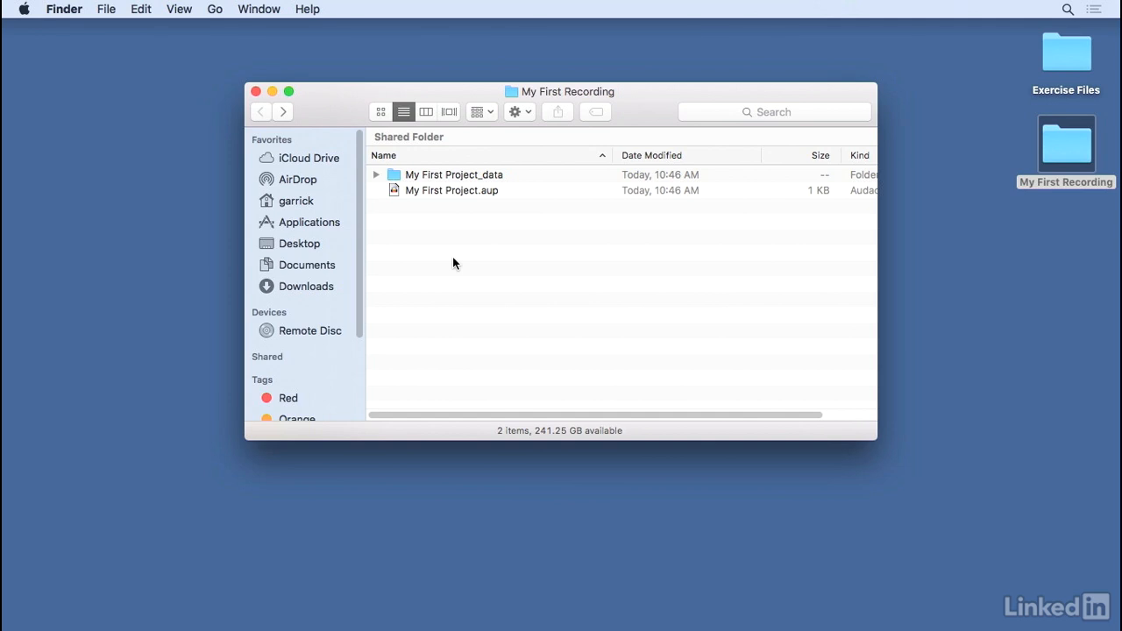
{"action": "left_click", "coordinate": [422, 191]}
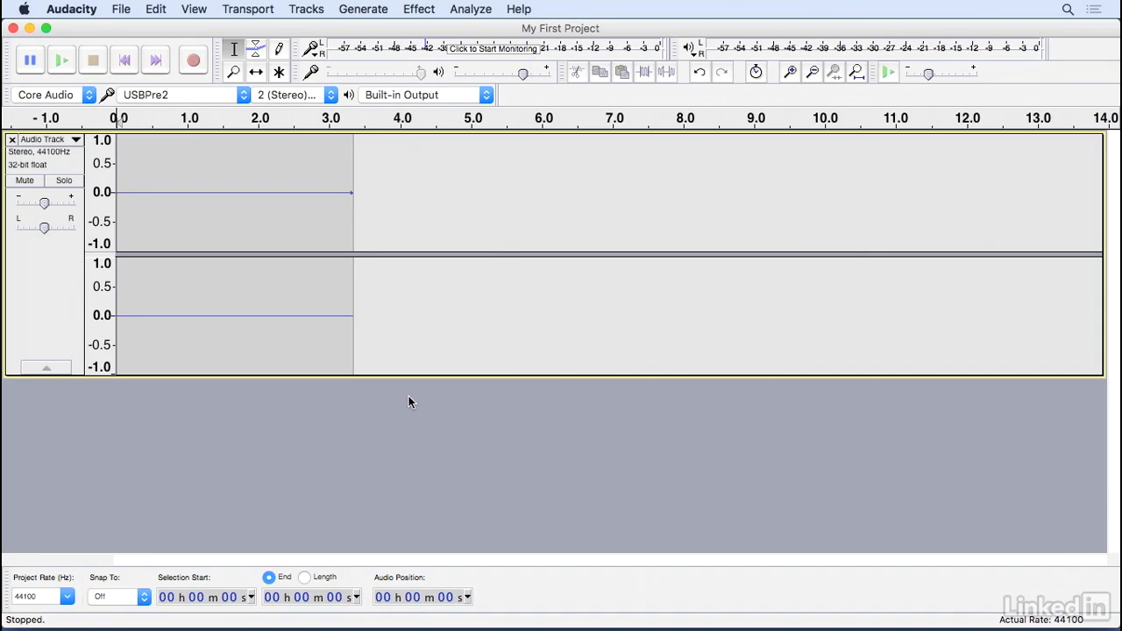
{"action": "left_click", "coordinate": [121, 9]}
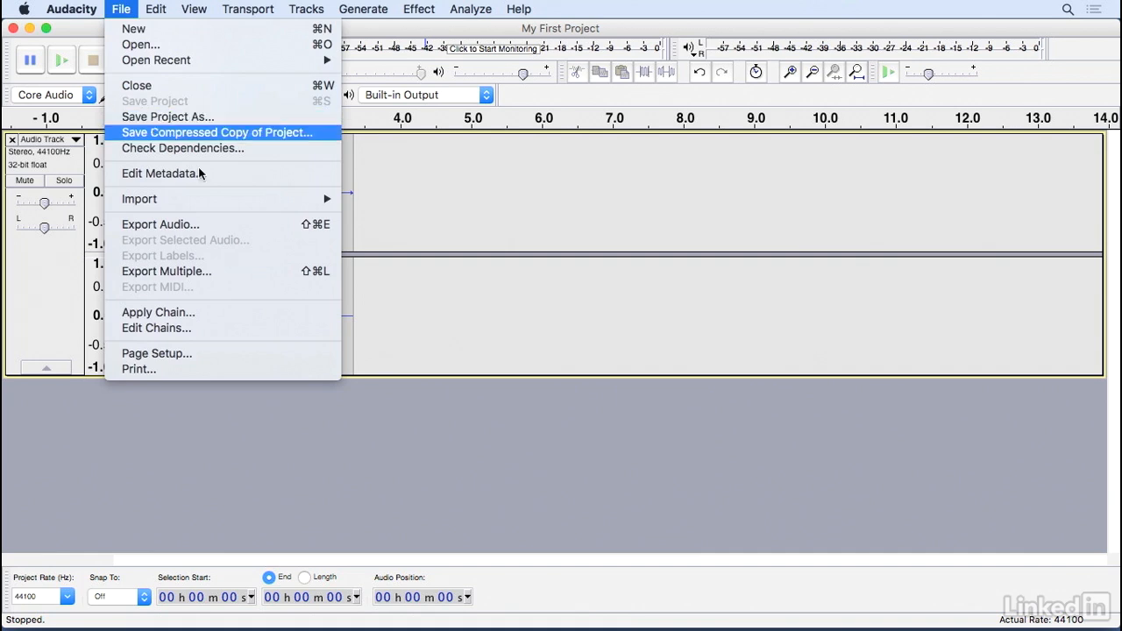
{"action": "left_click", "coordinate": [355, 491]}
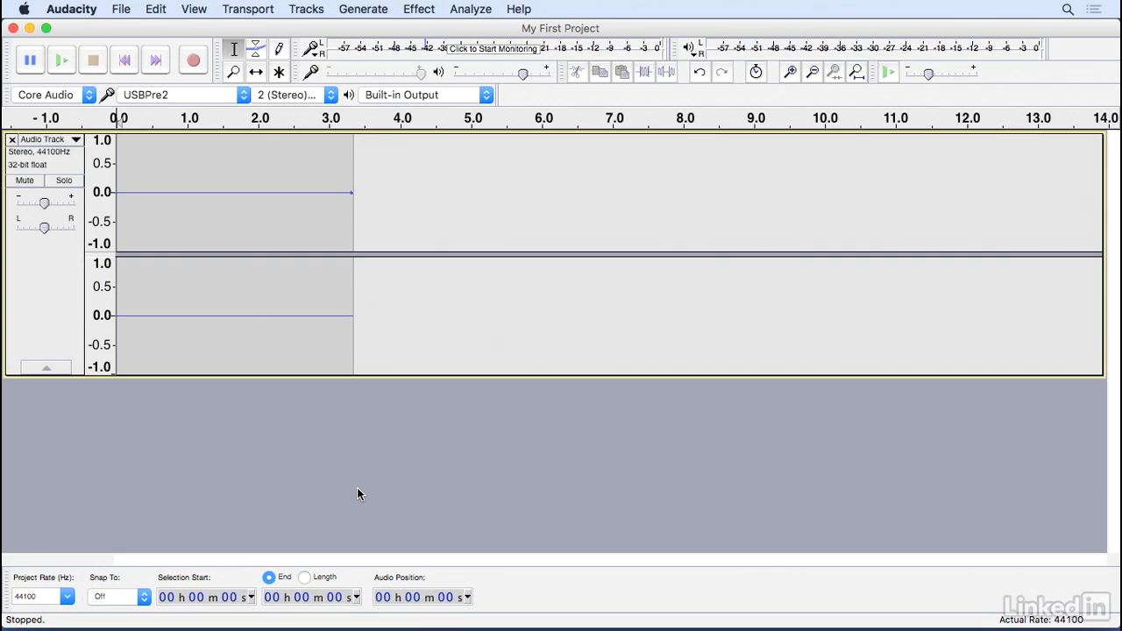
Review the Import / Export preferences for importing and exporting audio files, and leave them without saving changes.
{"action": "left_click", "coordinate": [71, 9]}
{"action": "left_click", "coordinate": [86, 54]}
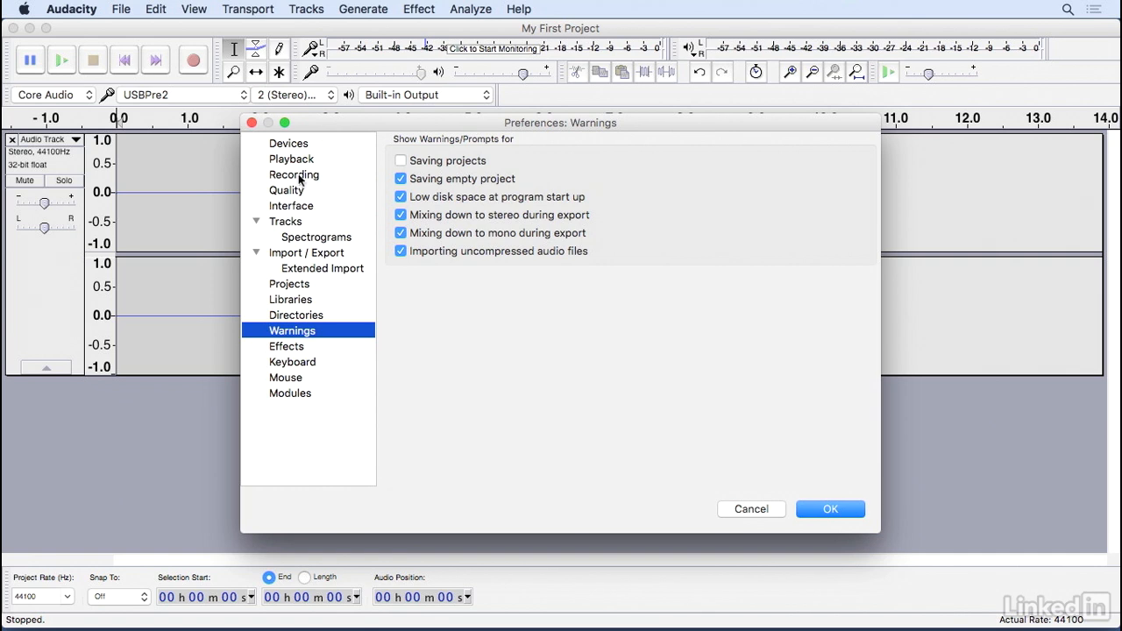
{"action": "left_click", "coordinate": [302, 255]}
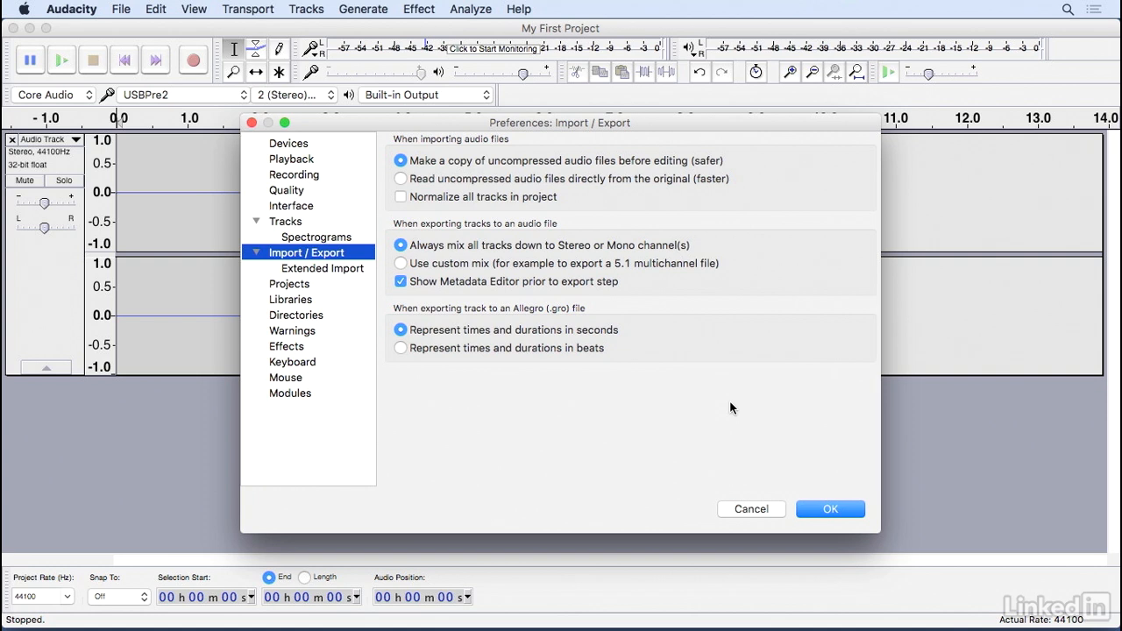
{"action": "left_click", "coordinate": [743, 508]}
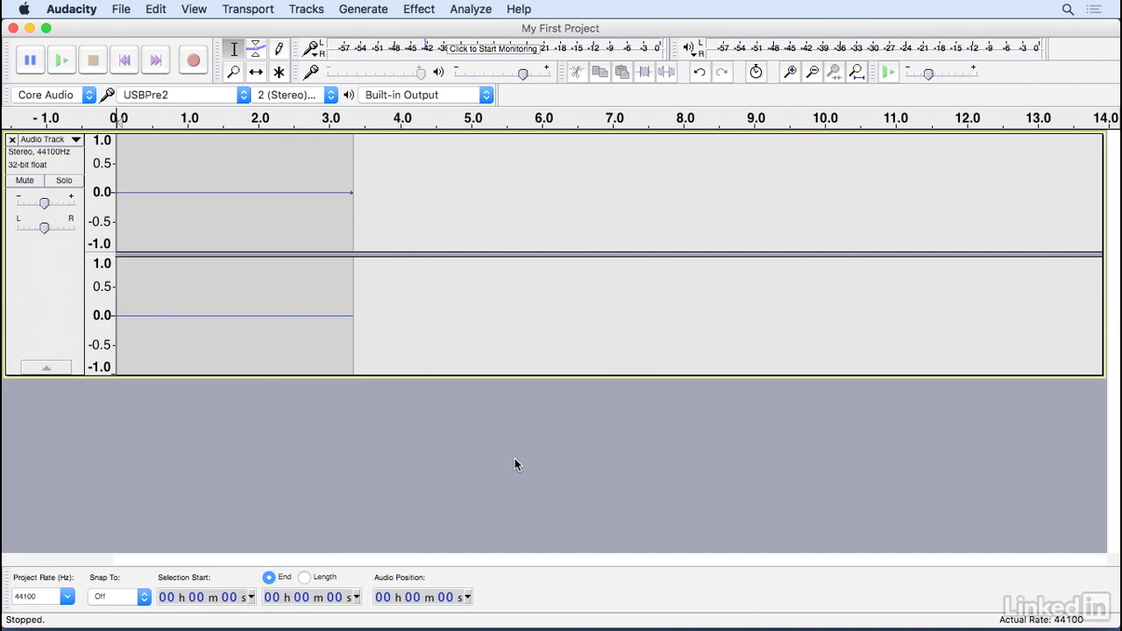
{"action": "left_click", "coordinate": [121, 9]}
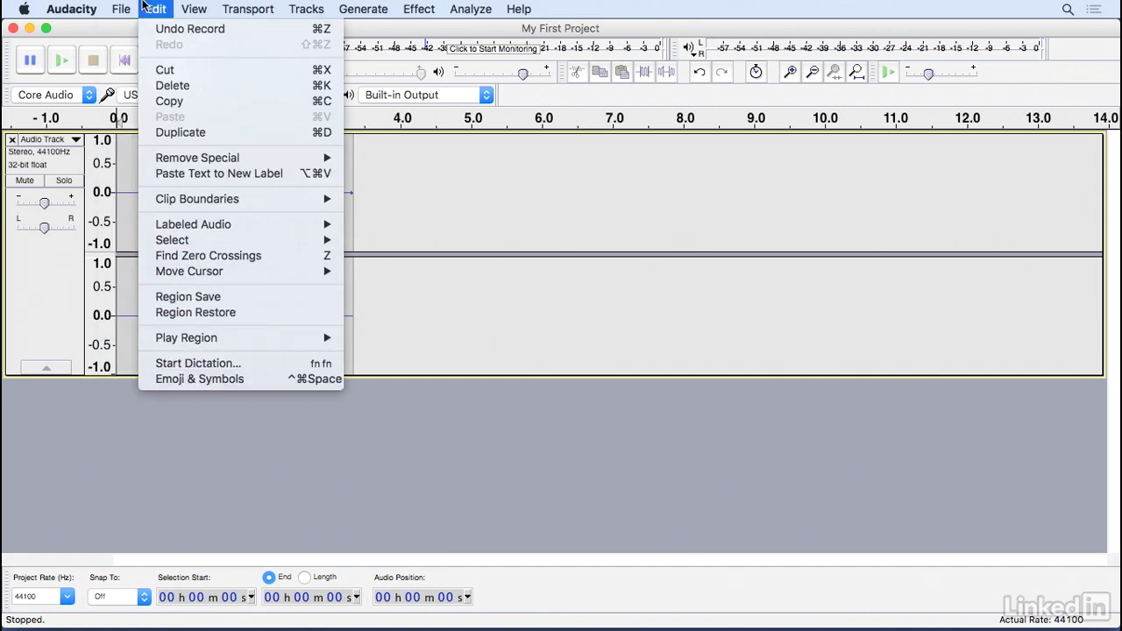
{"action": "left_click", "coordinate": [155, 9]}
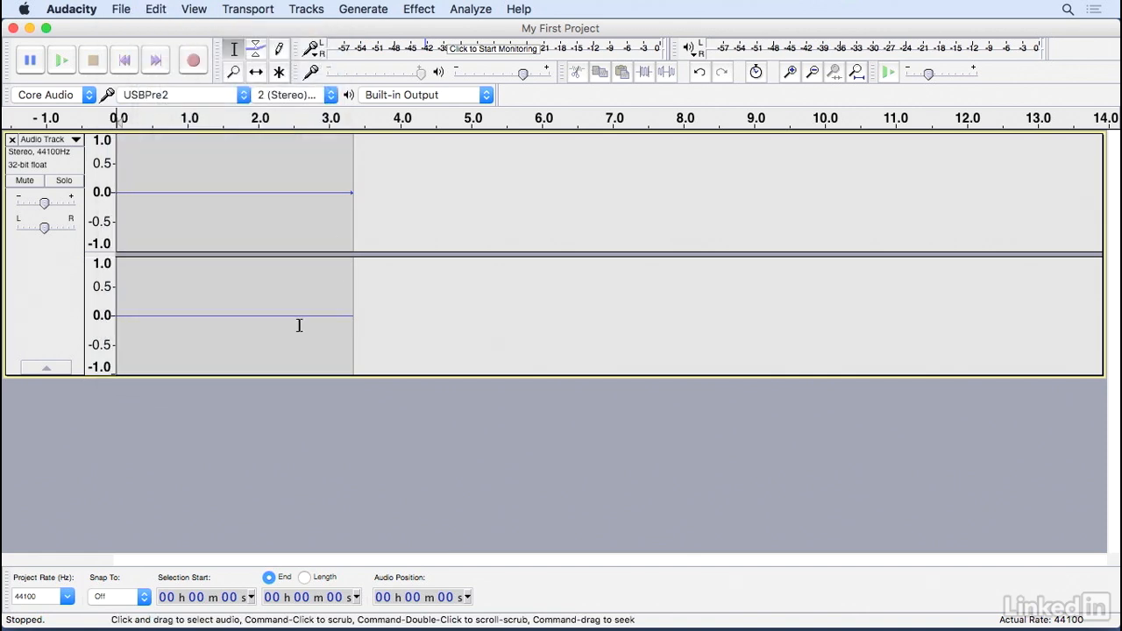